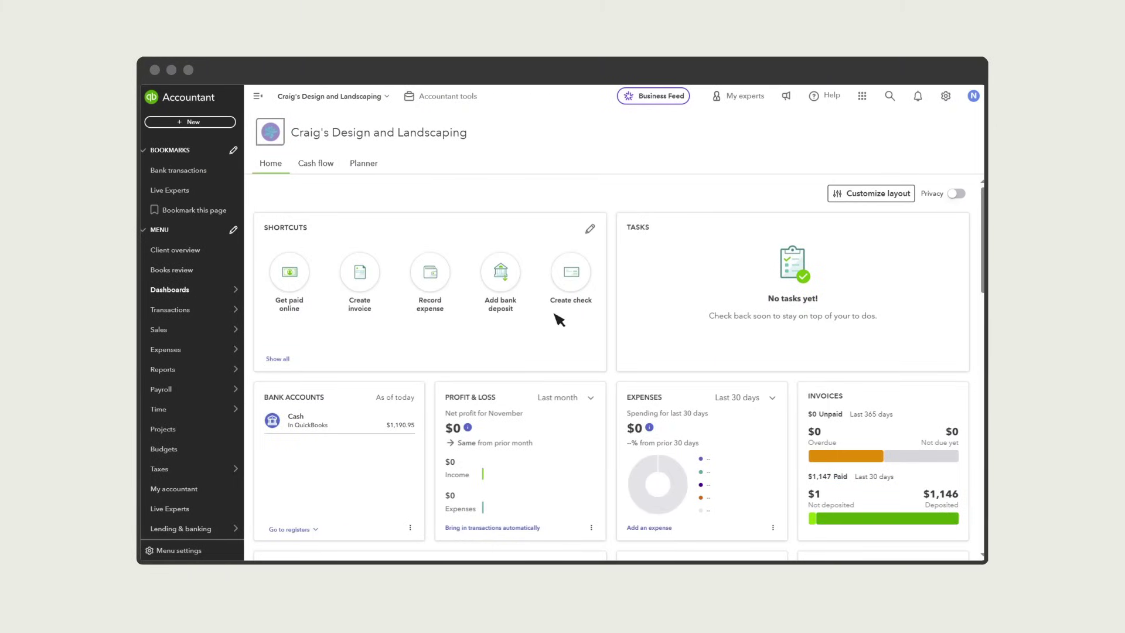
Start a new recurring payment for customer Cathy's Cakes.
click(221, 121)
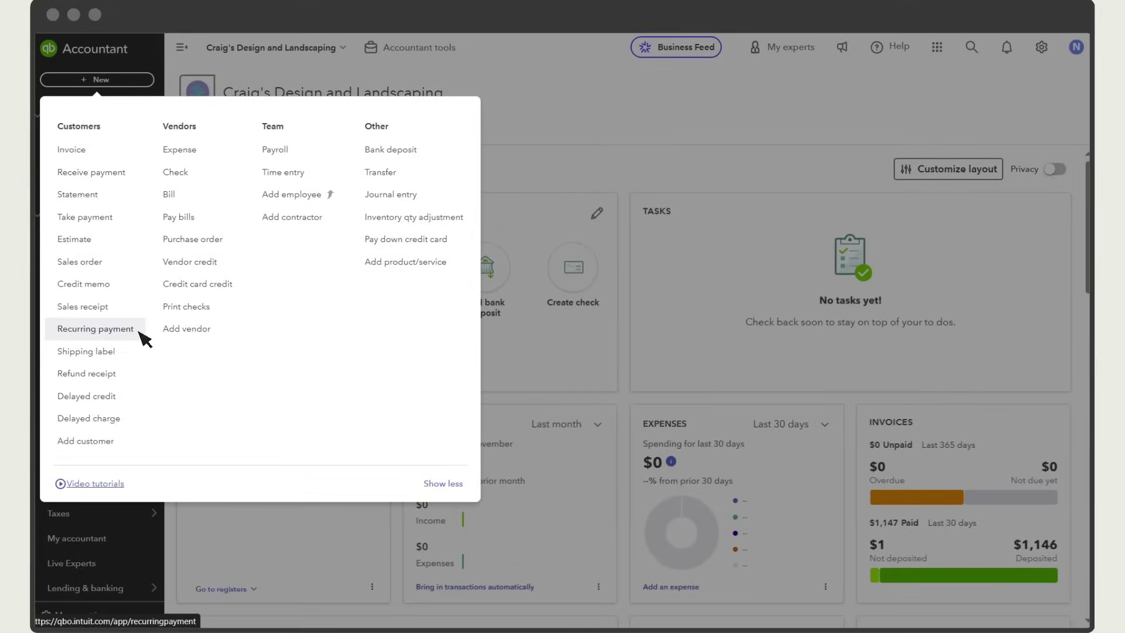
click(140, 332)
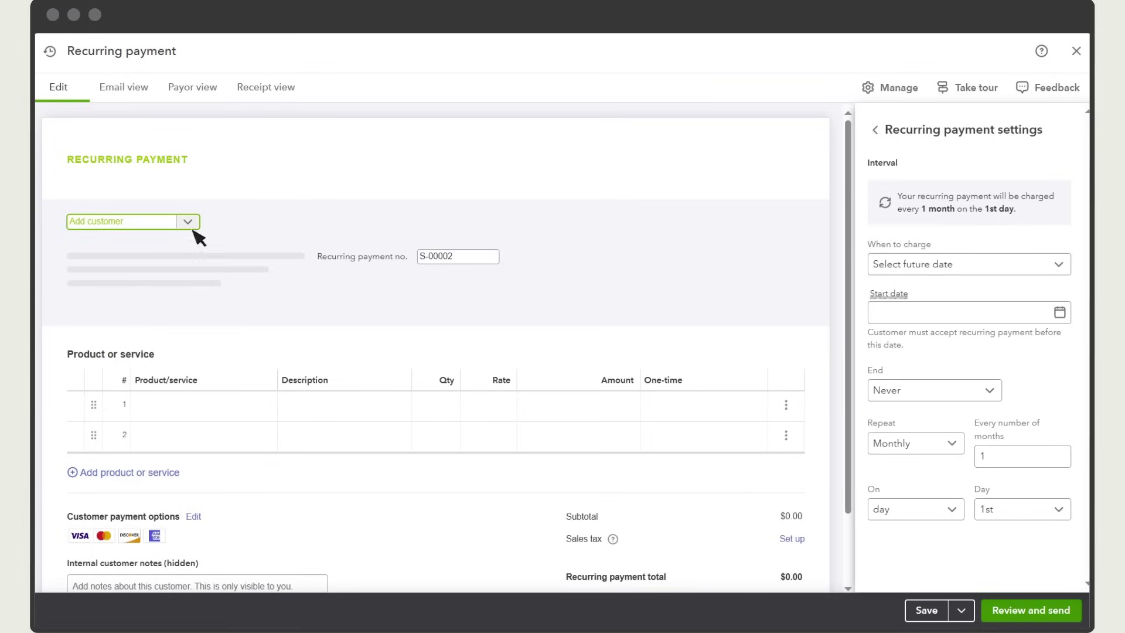
click(189, 223)
click(232, 297)
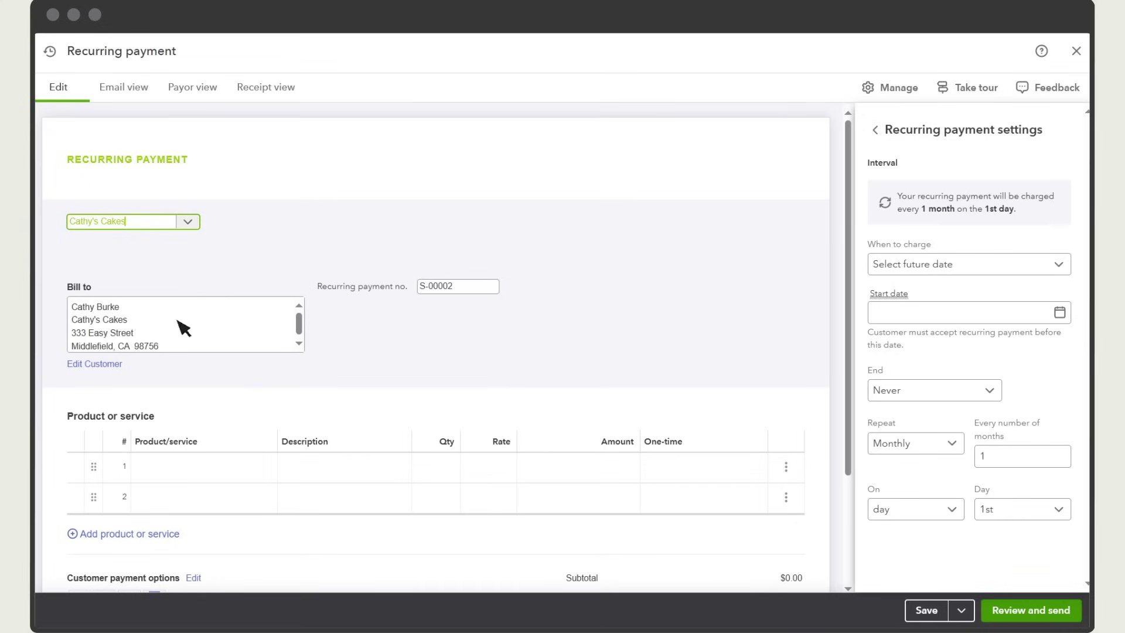
Add Gardening Services ($150.00) and a one-time Enrollment Fee ($25.00) line.
click(263, 461)
click(270, 467)
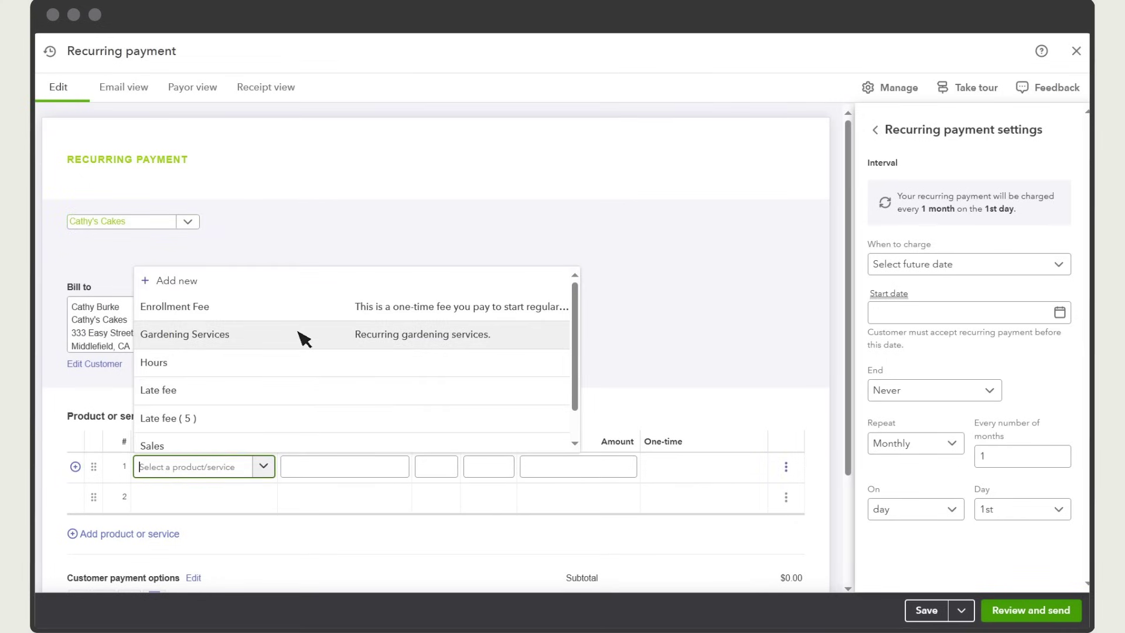
click(300, 334)
click(266, 492)
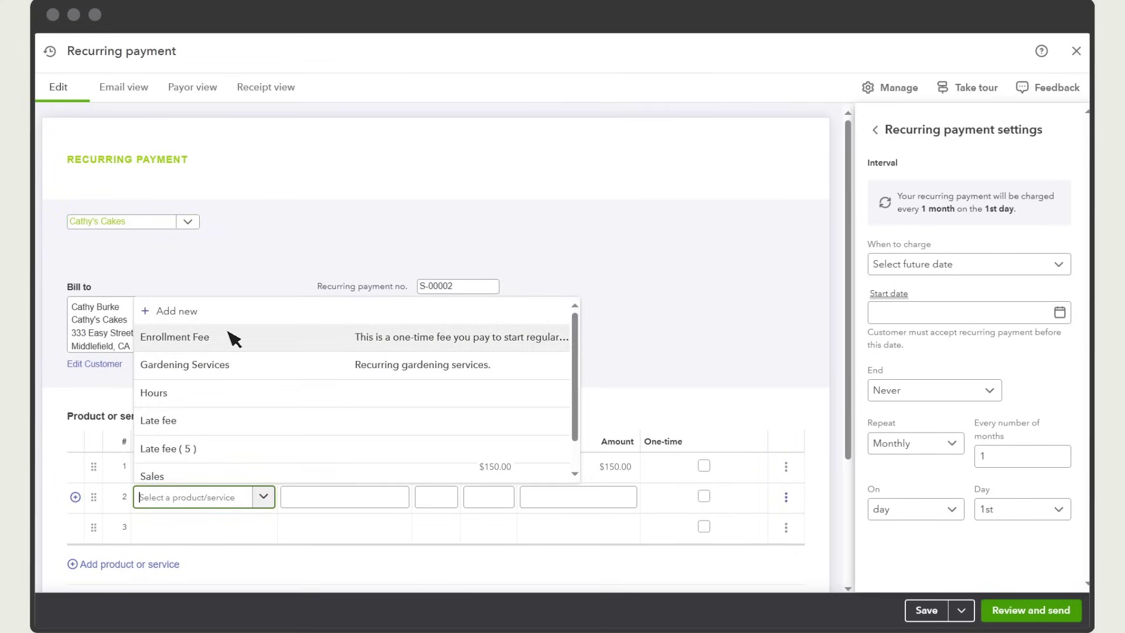
click(234, 339)
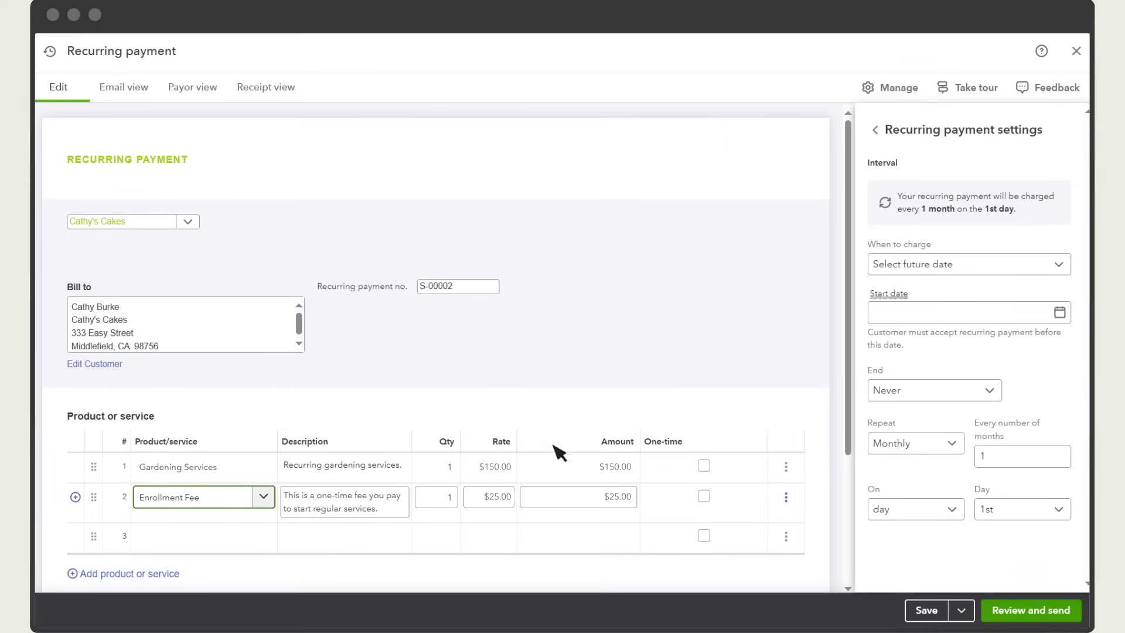
click(703, 496)
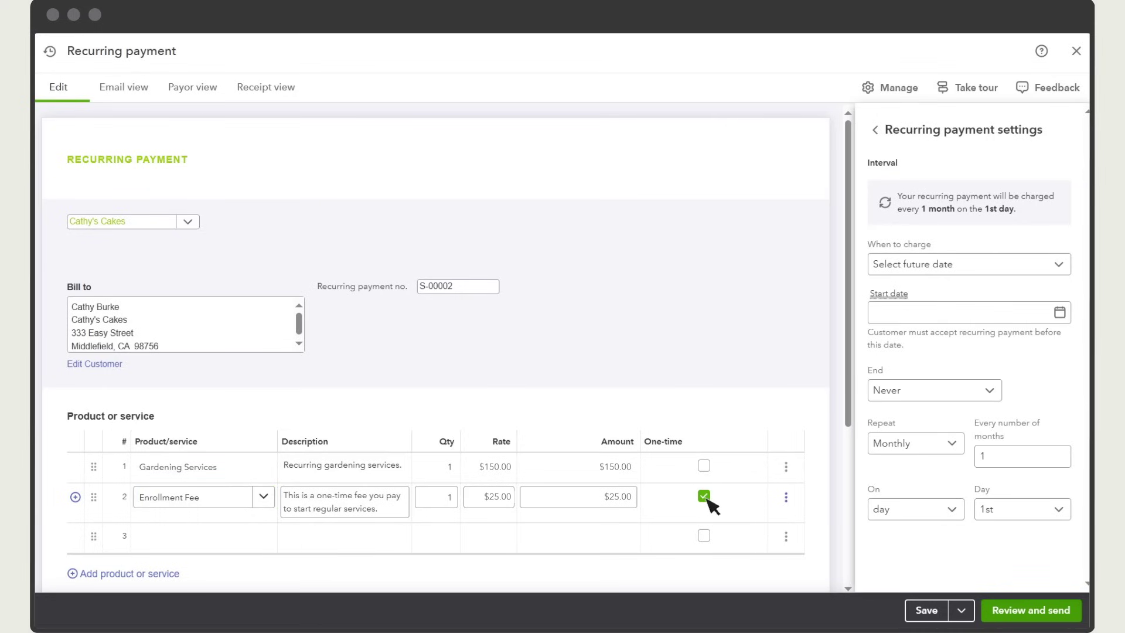
scroll(709, 503, down, 5)
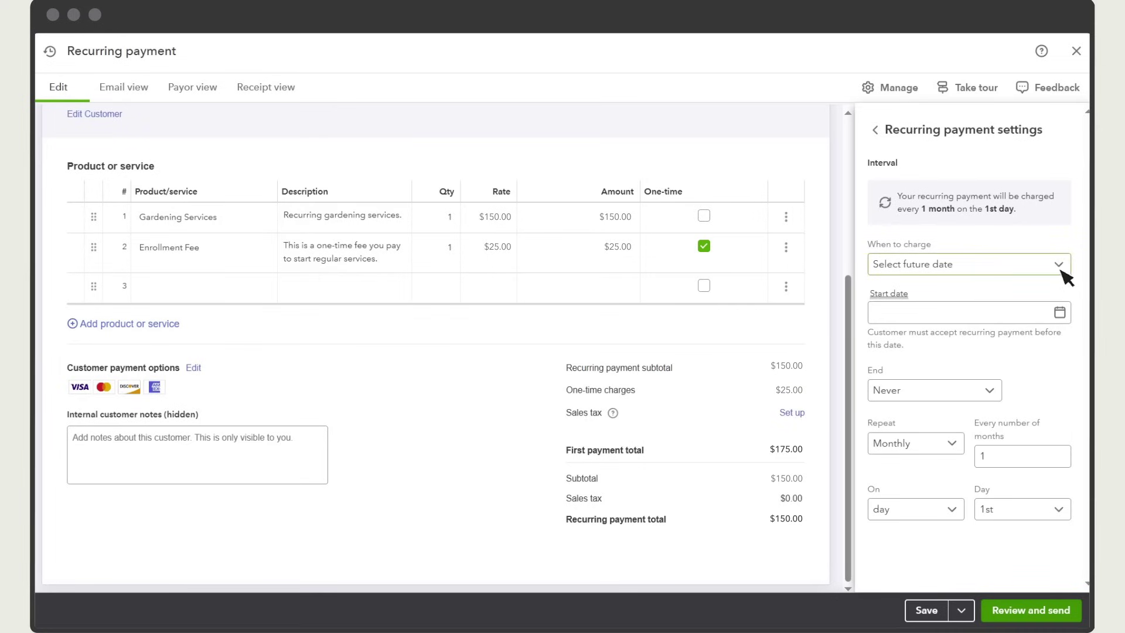
Set When to charge to Immediately and the repeat interval to every 3 months.
click(1060, 267)
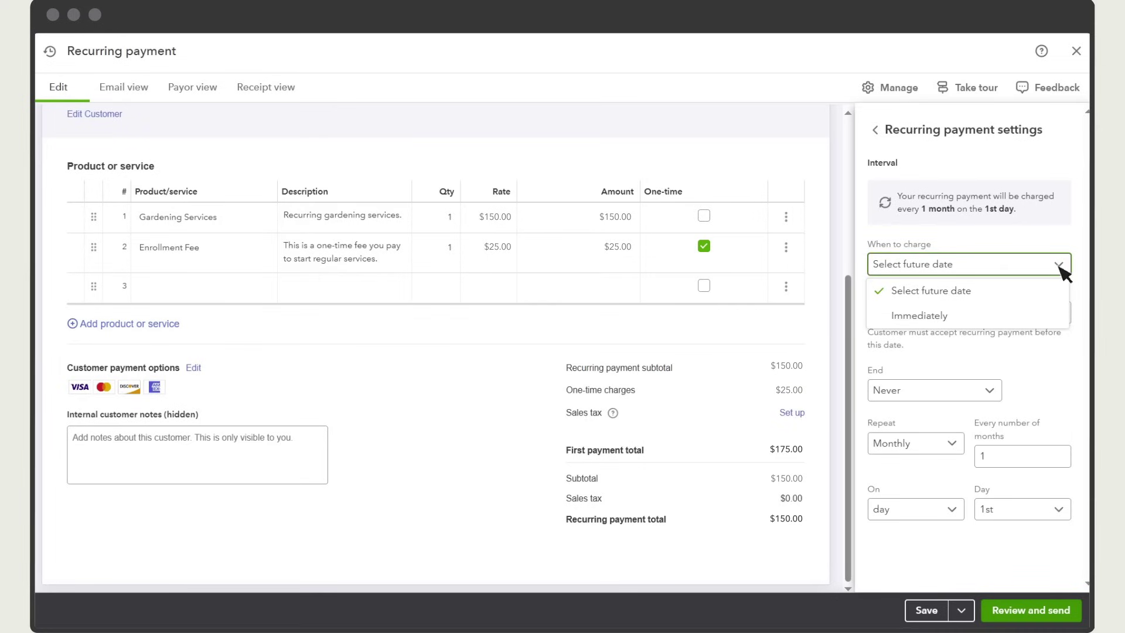
key(Escape)
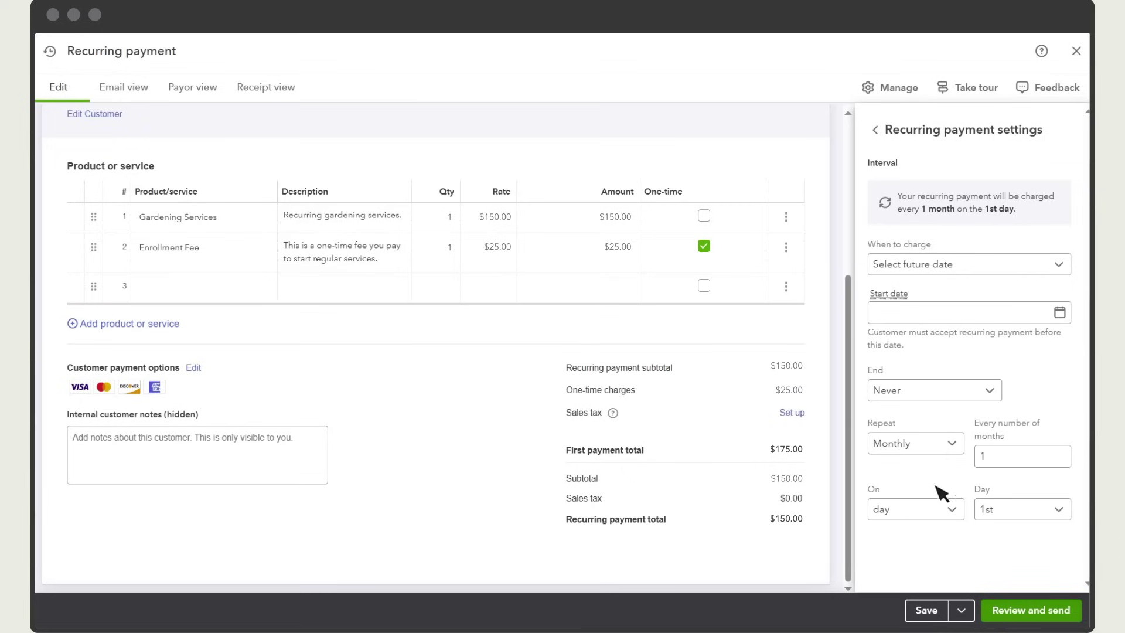
click(1059, 268)
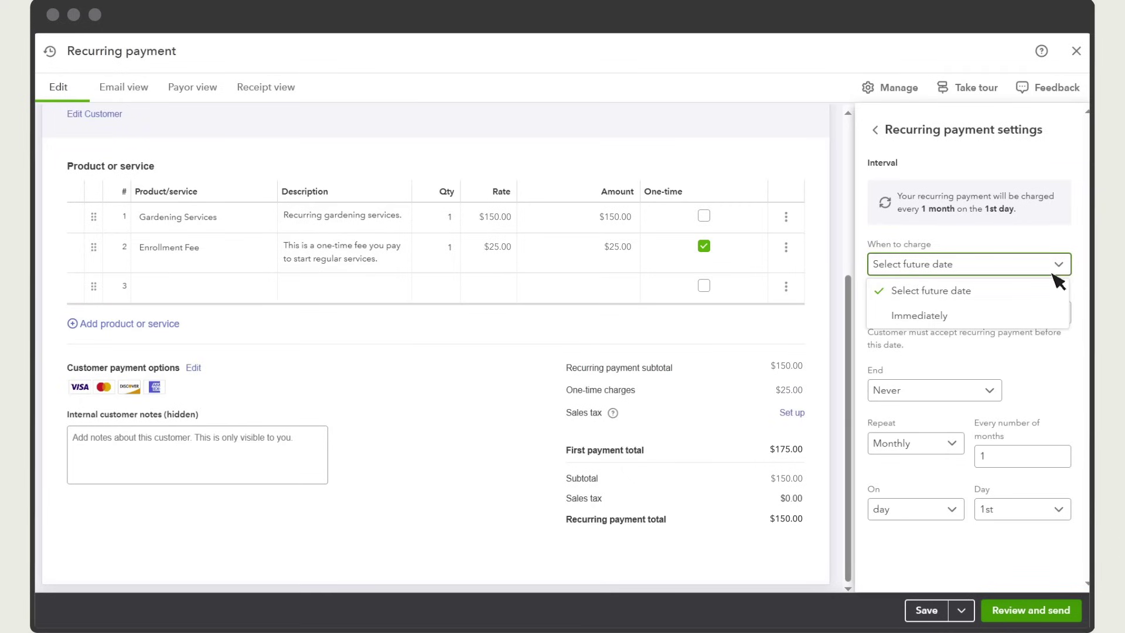
click(962, 319)
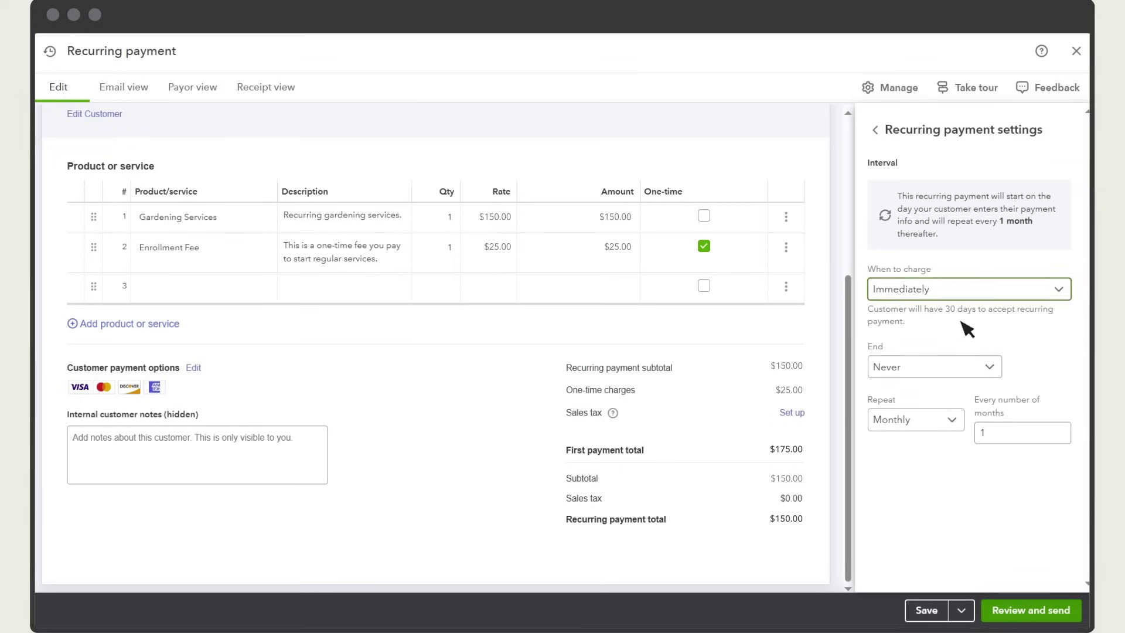
click(994, 444)
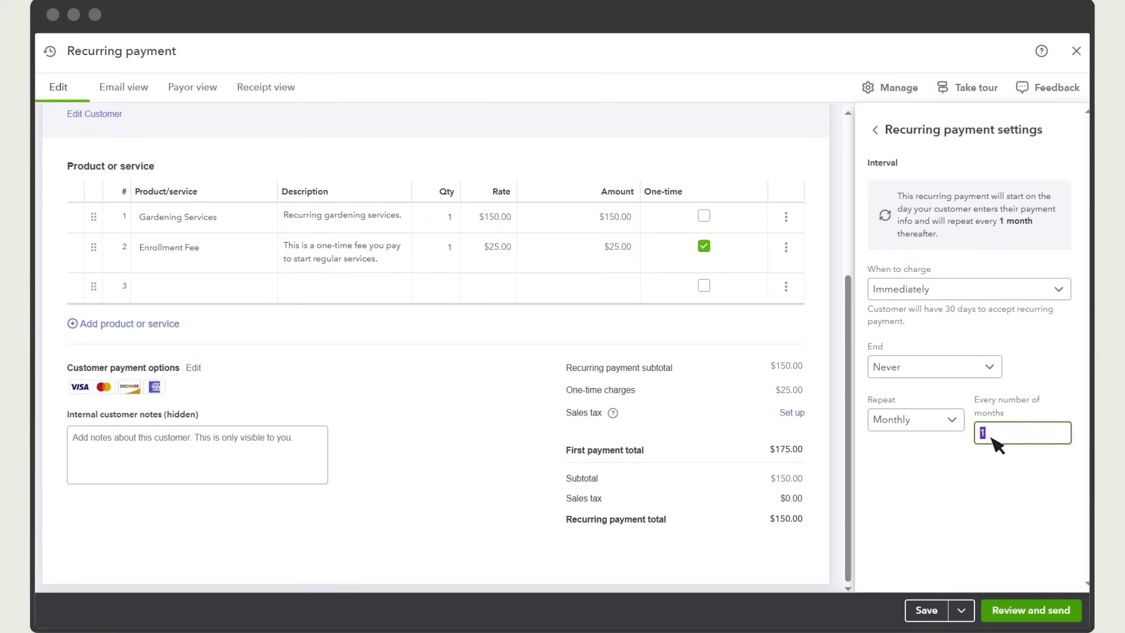
text(3)
key(Tab)
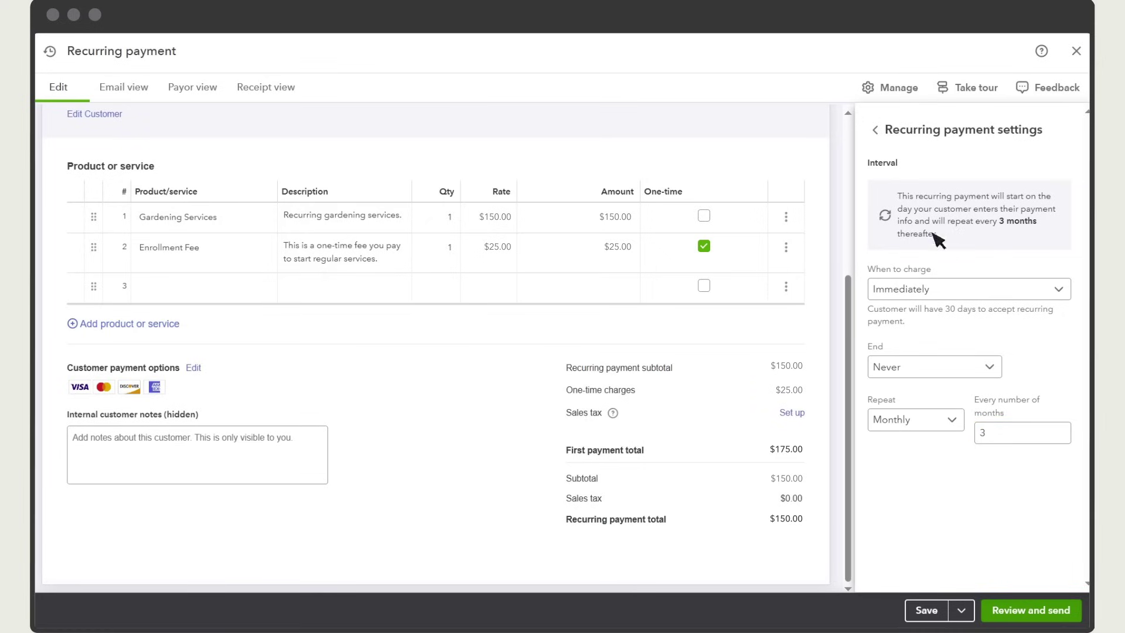
Show the payment options, review, and send the recurring payment request to Cathy's Cakes.
click(874, 130)
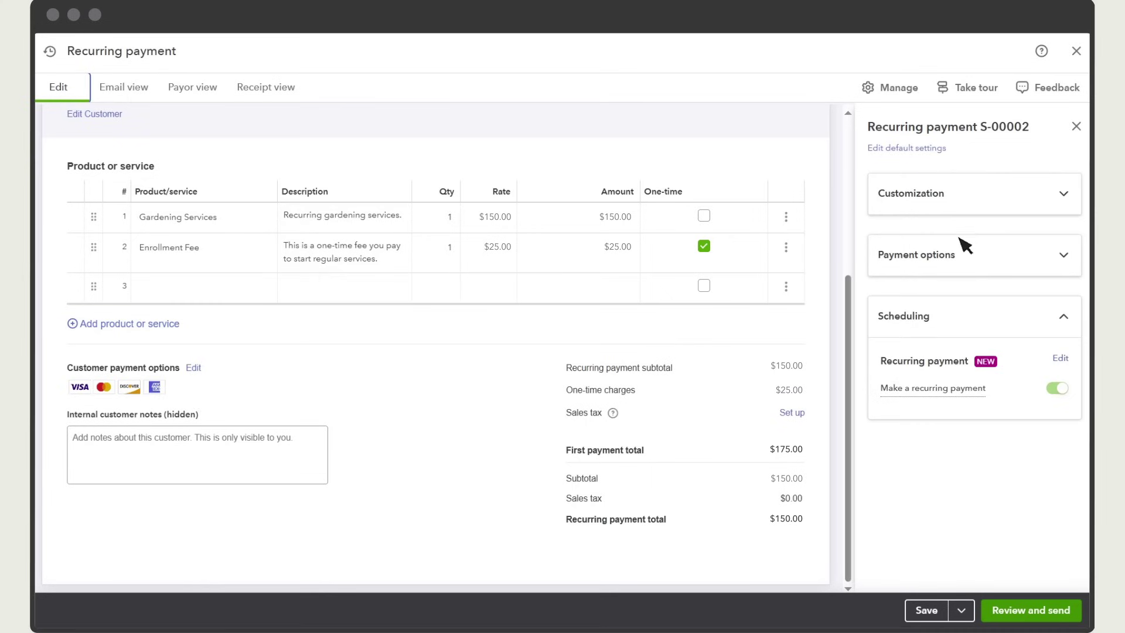
click(969, 257)
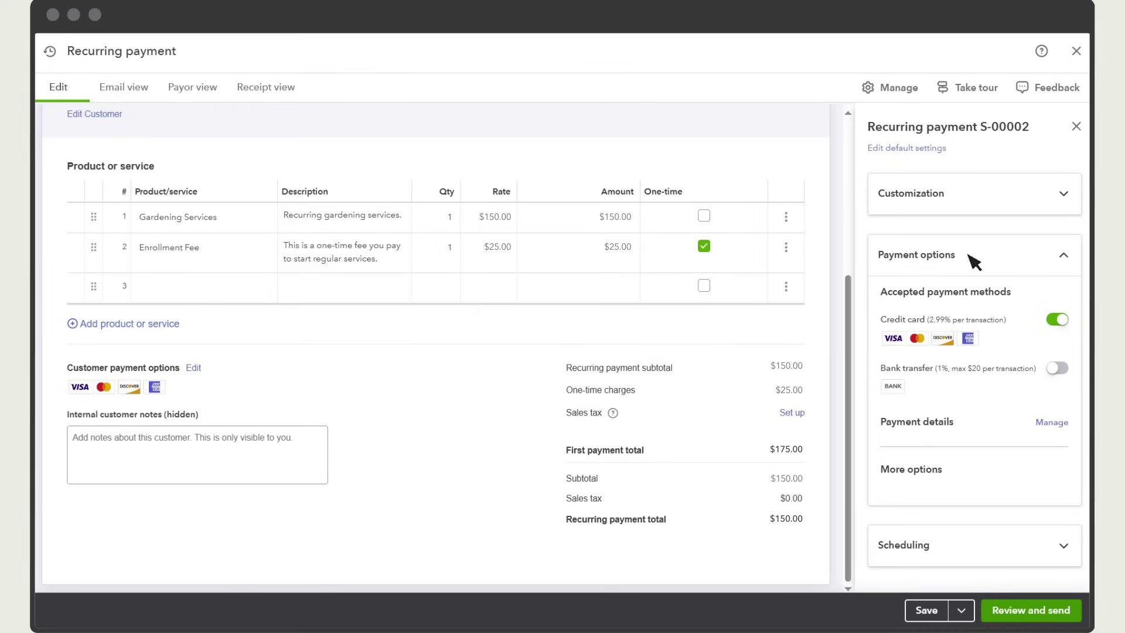
click(1079, 614)
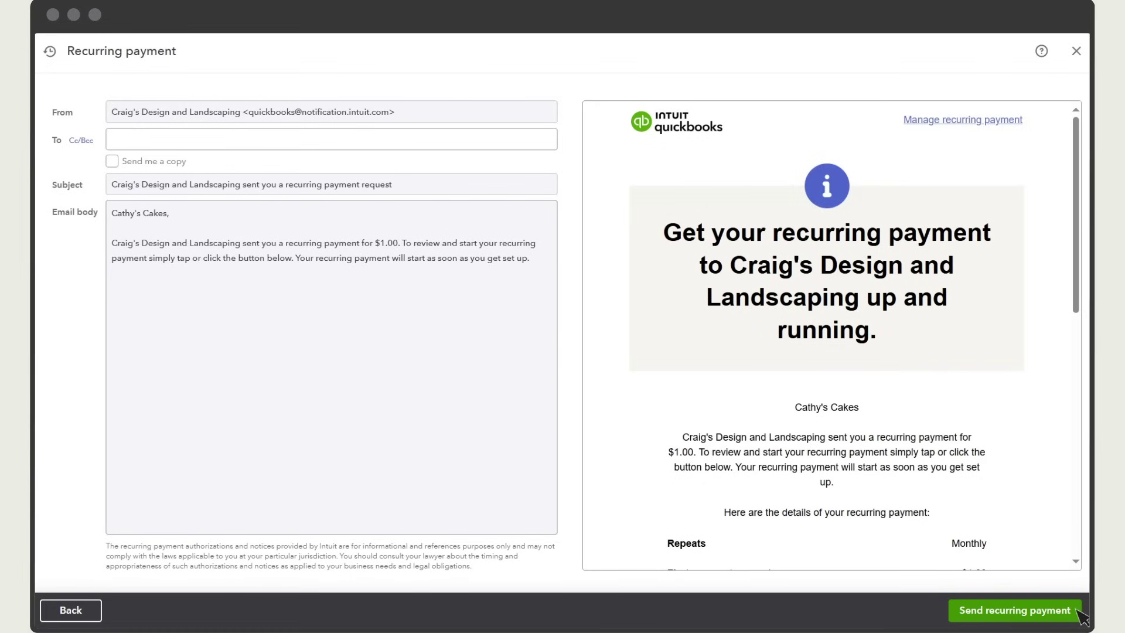
click(1078, 611)
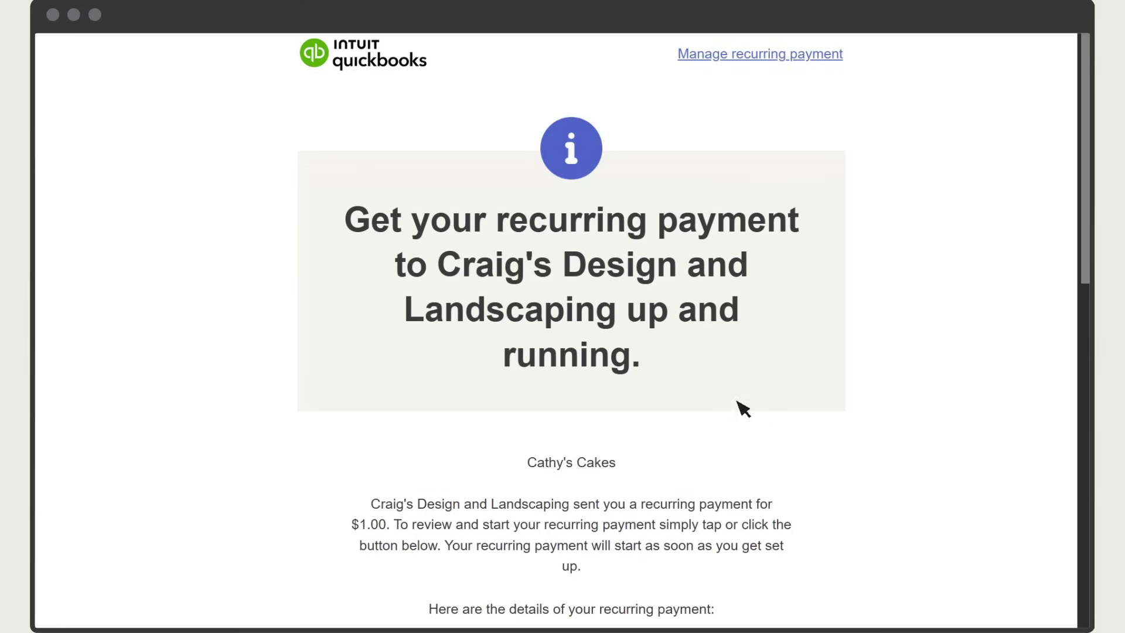
Follow the email's Go to my recurring payment link to the customer's payment page.
scroll(667, 359, down, 3)
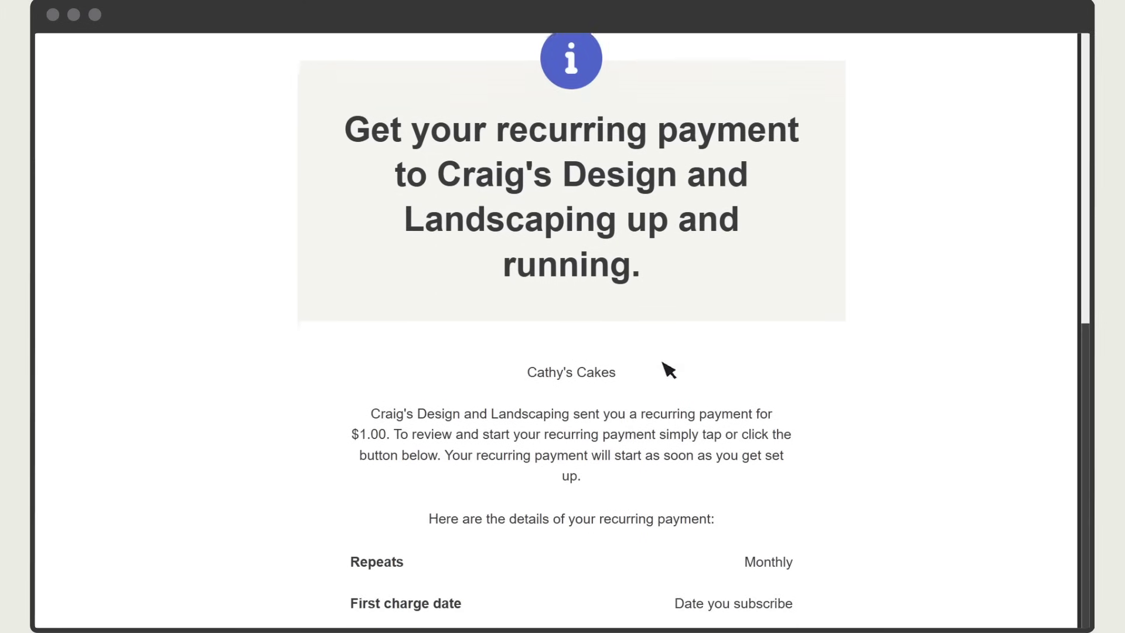
scroll(668, 370, down, 5)
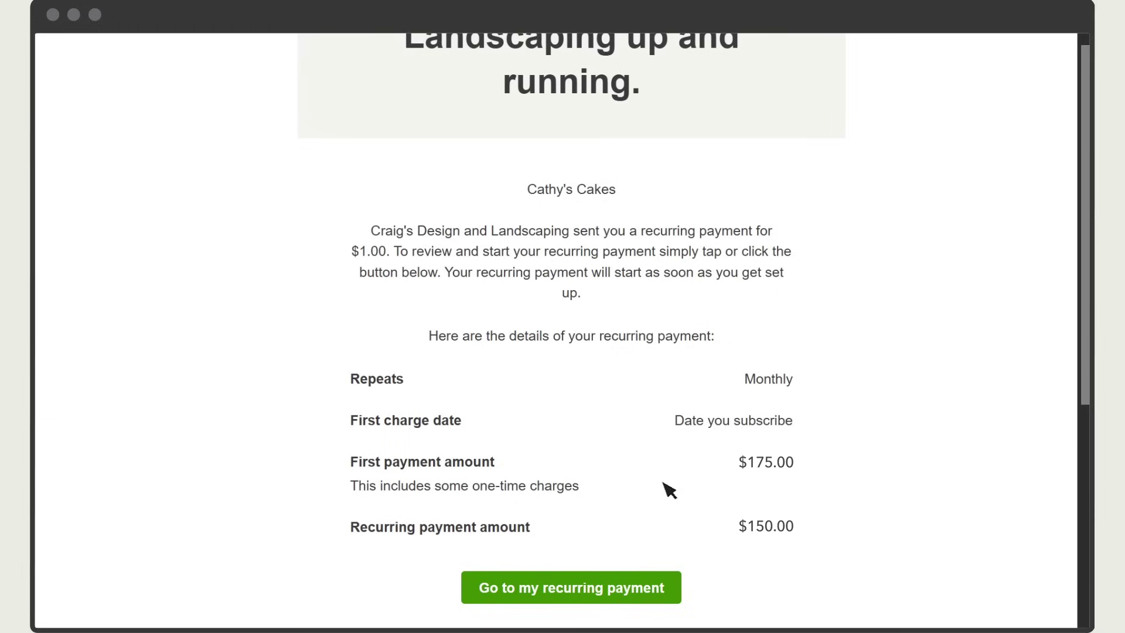
click(673, 596)
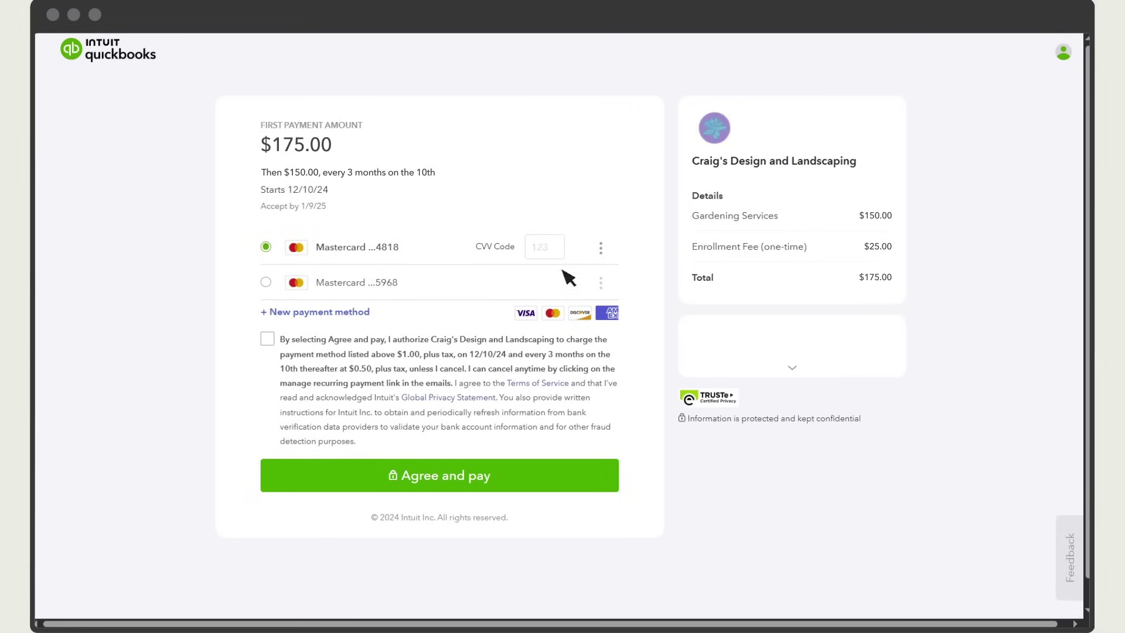
Enter the saved Mastercard's security code and agree to pay the first $175.00.
click(554, 248)
text(123)
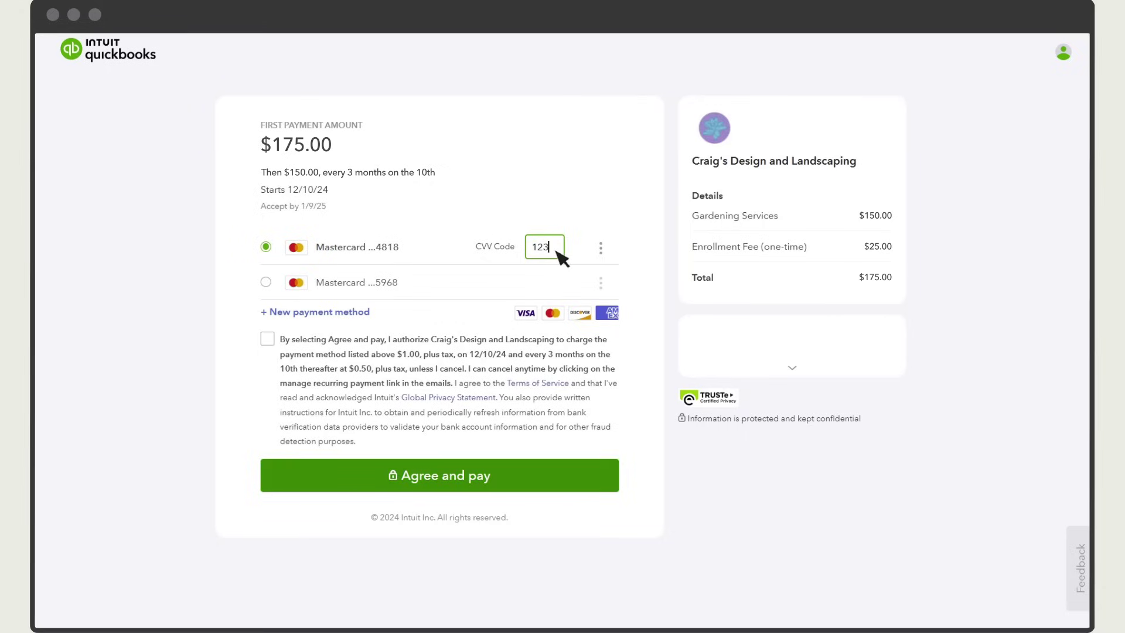
click(526, 476)
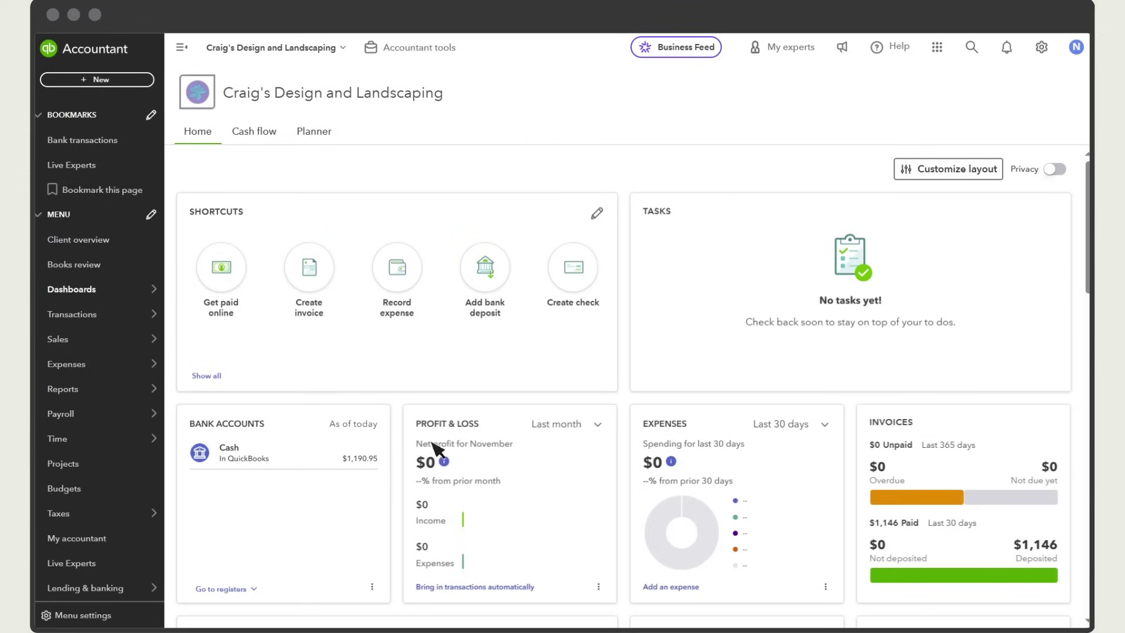
Open Cathy's Cakes via View/Edit in the Sales > Recurring payments list.
mouse_move(122, 348)
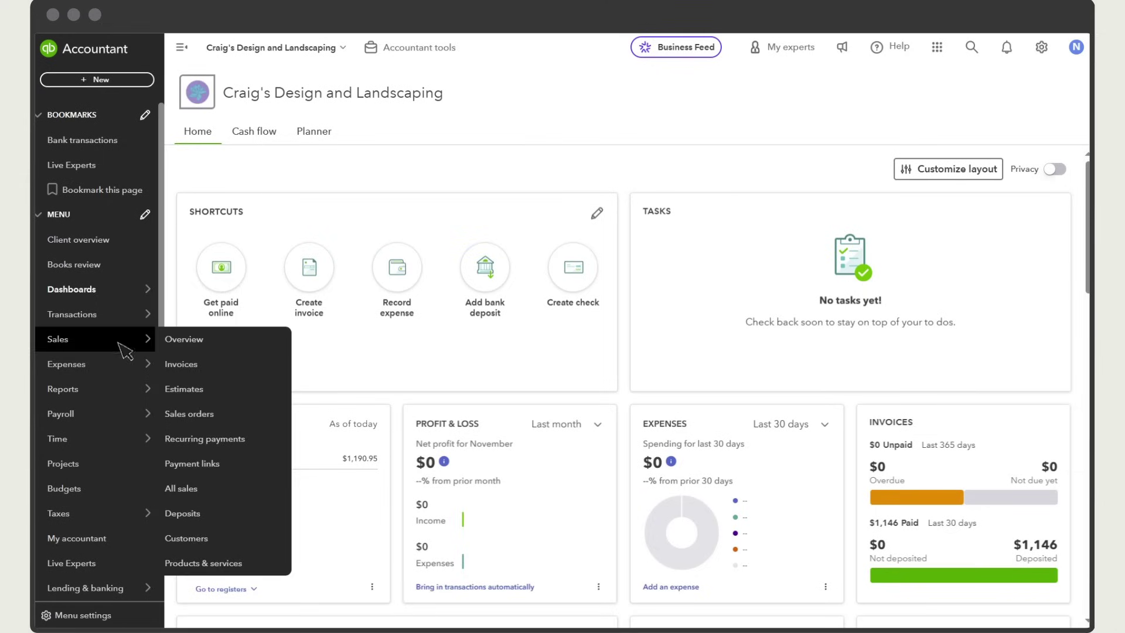
click(256, 449)
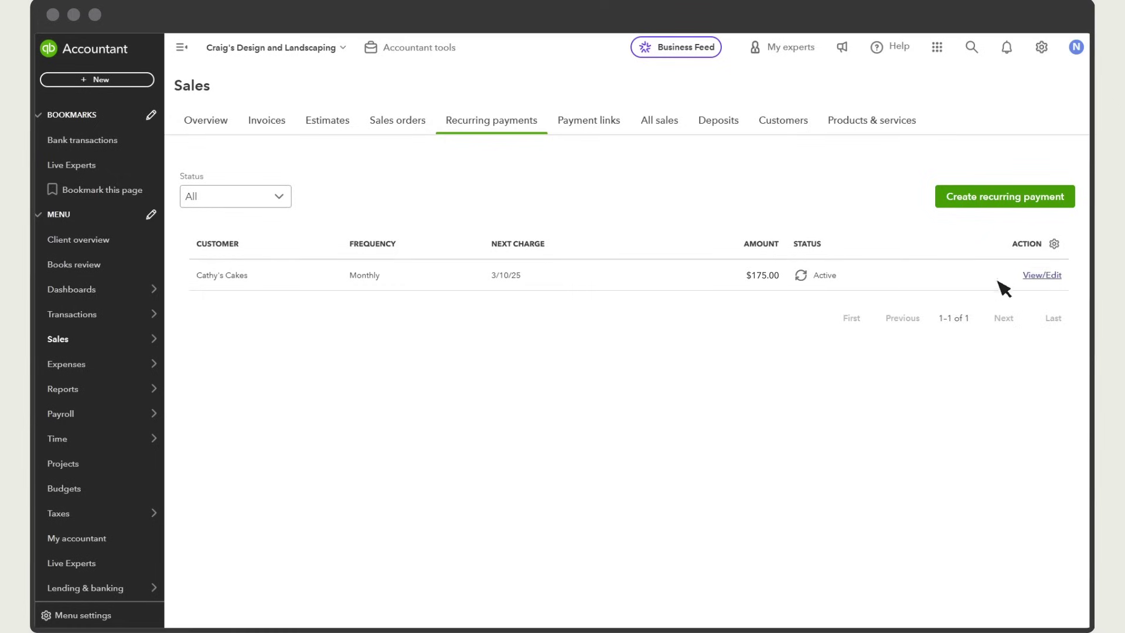
click(1045, 276)
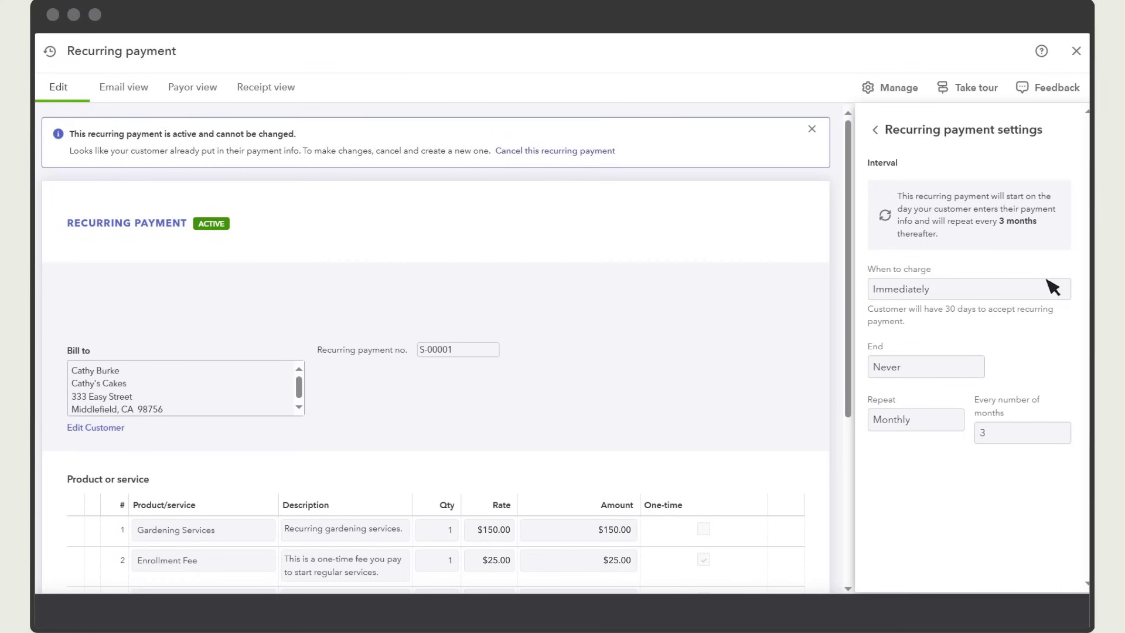